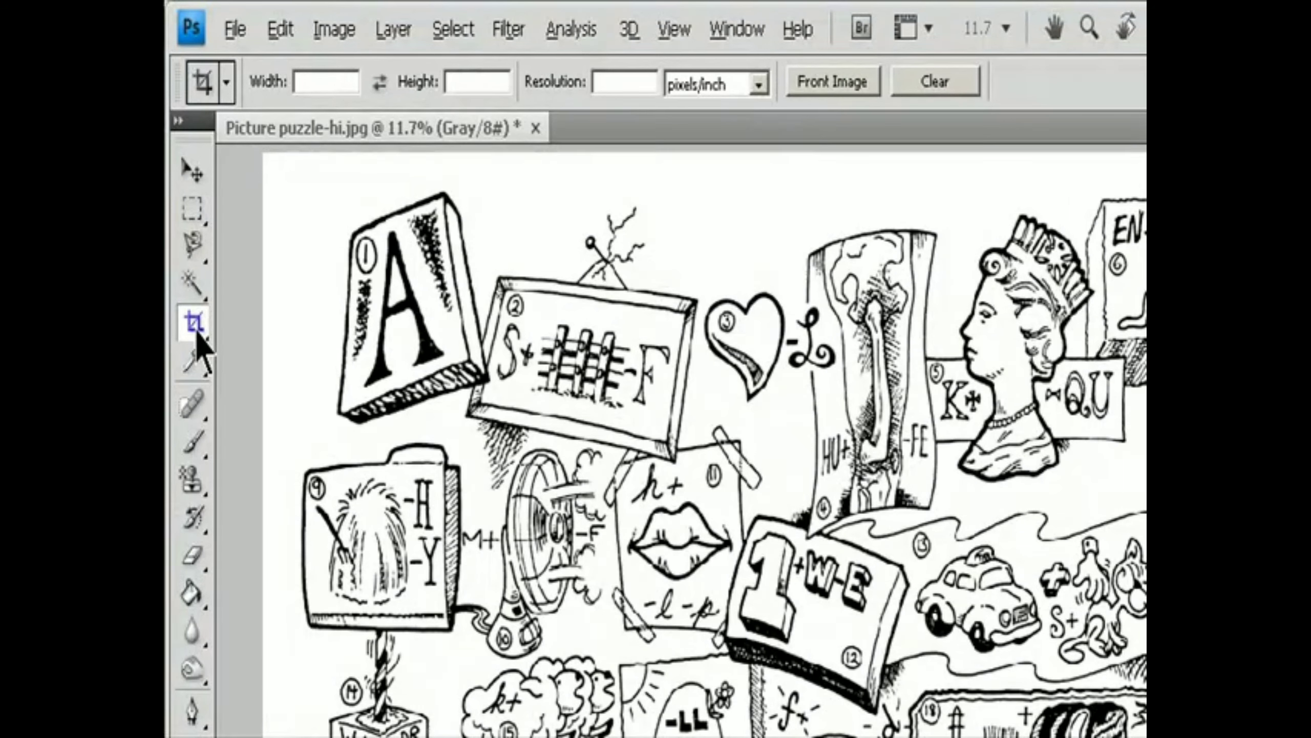
# Set the crop size to 800 in wide by 600 in high and swap the width and height.
pyautogui.click(627, 82)
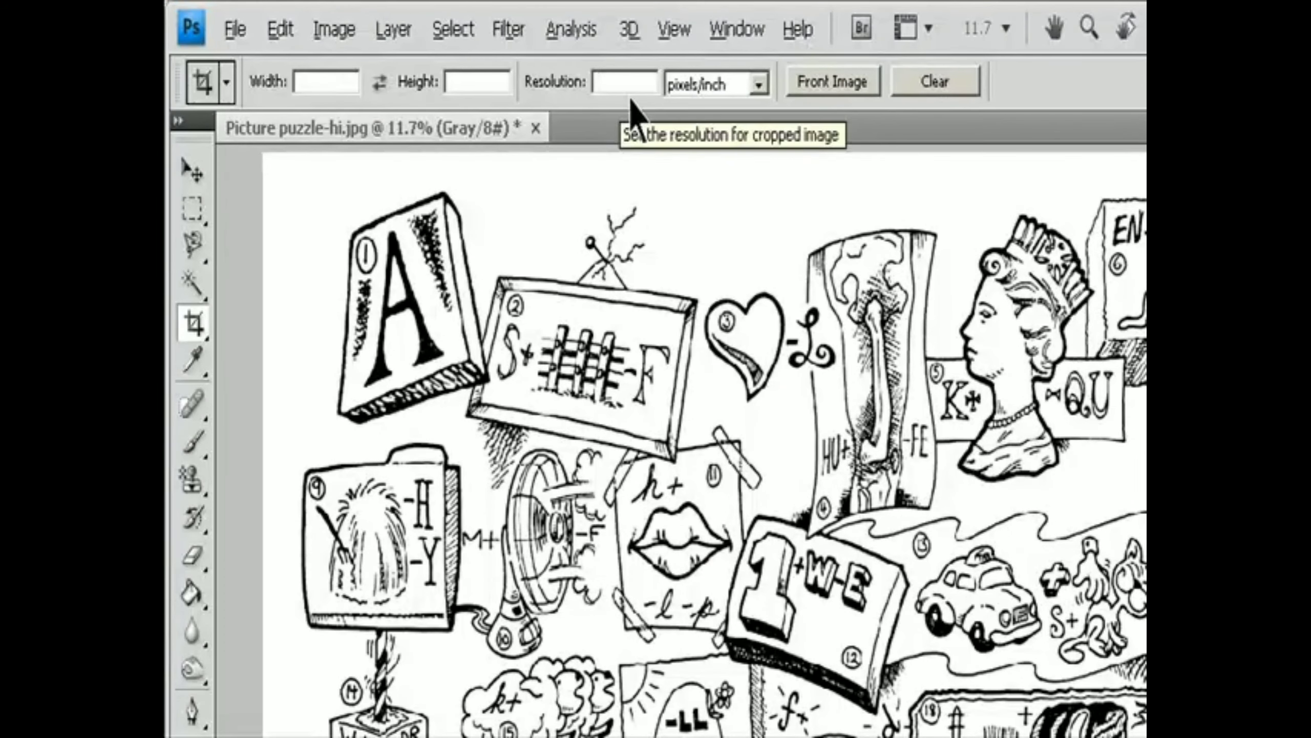
pyautogui.click(937, 83)
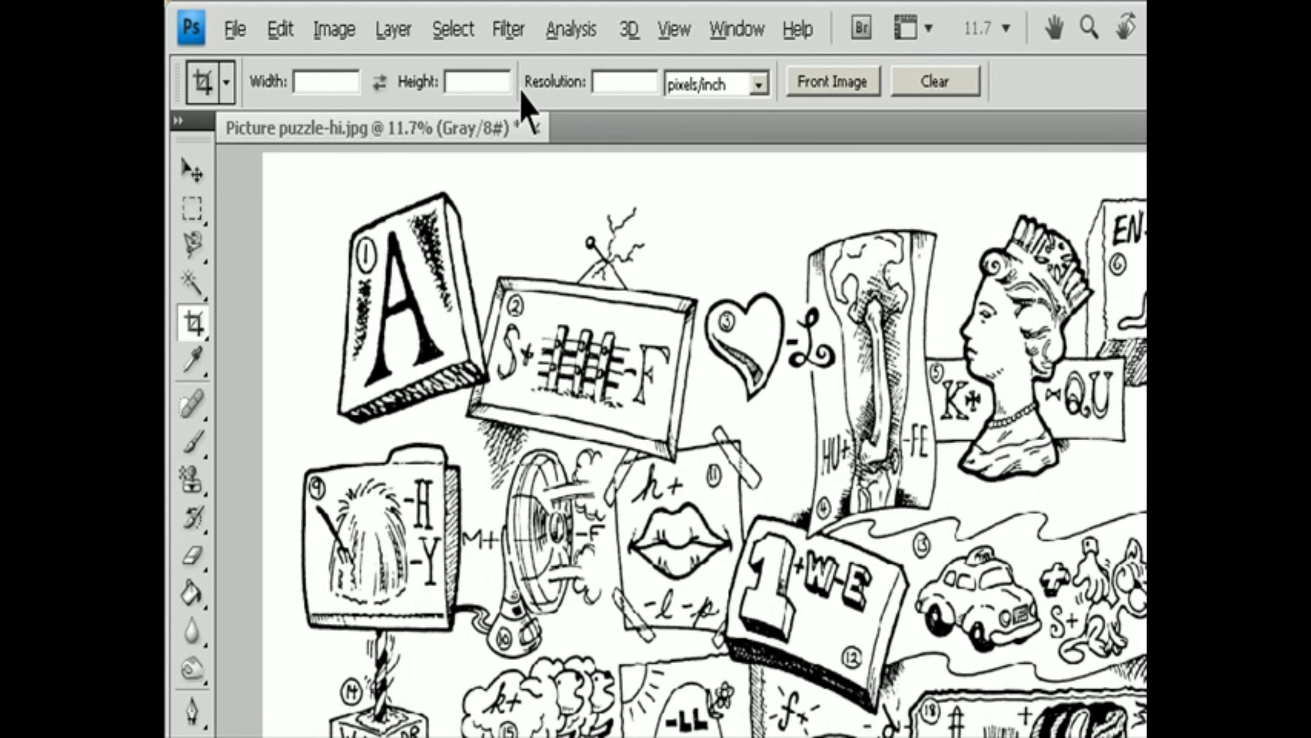
pyautogui.click(333, 80)
pyautogui.write('800')
pyautogui.click(475, 83)
pyautogui.write('600')
pyautogui.click(638, 86)
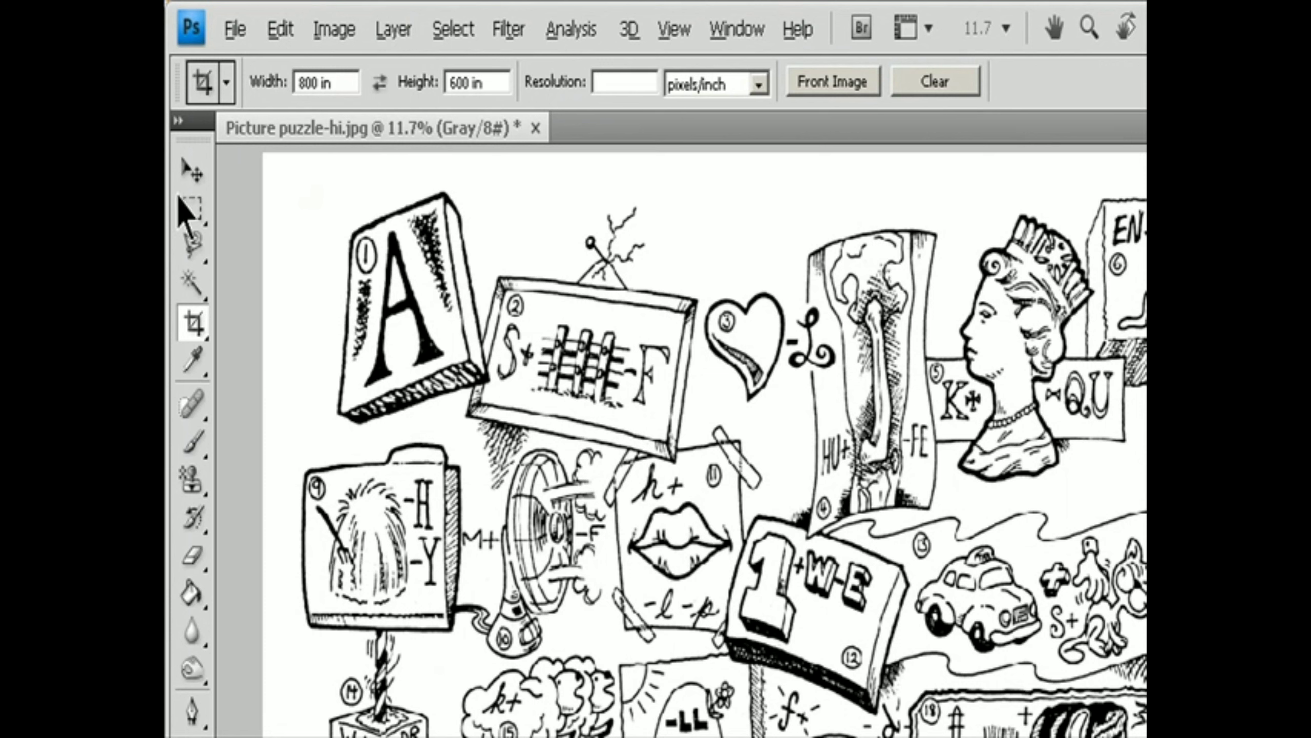
pyautogui.click(380, 83)
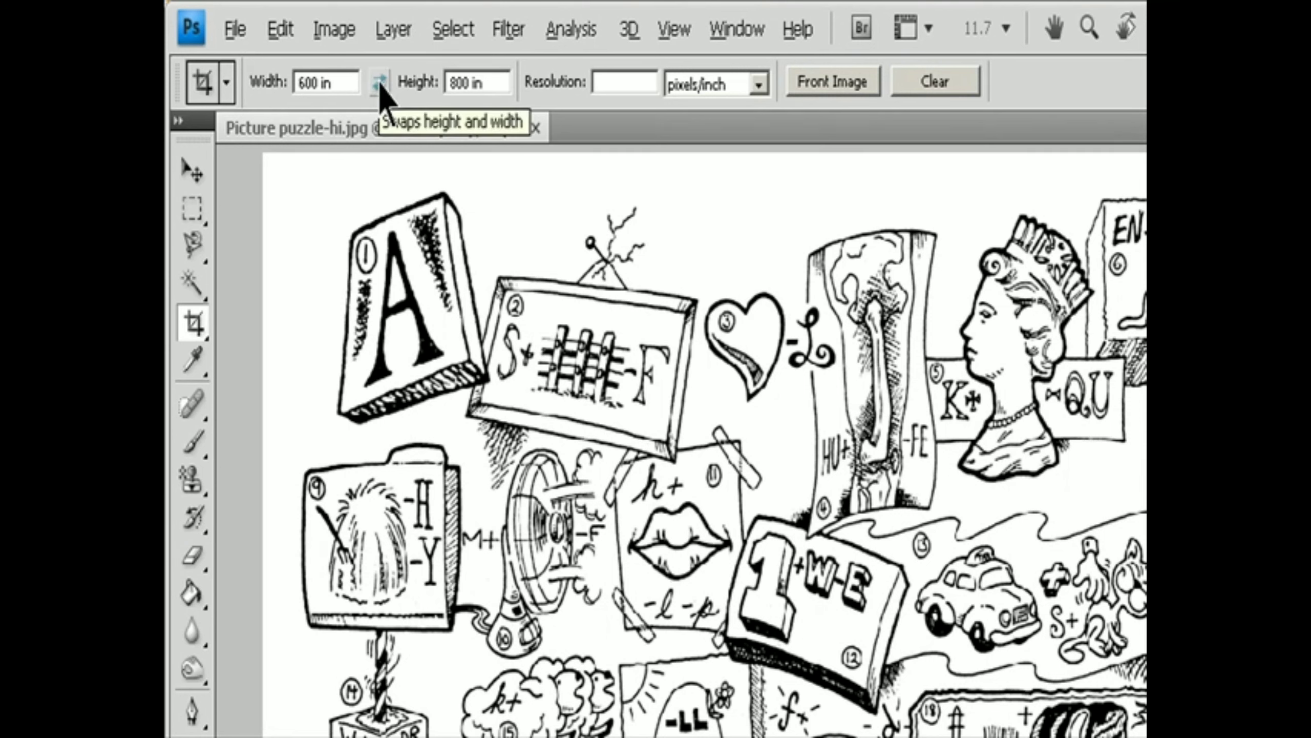
pyautogui.click(381, 82)
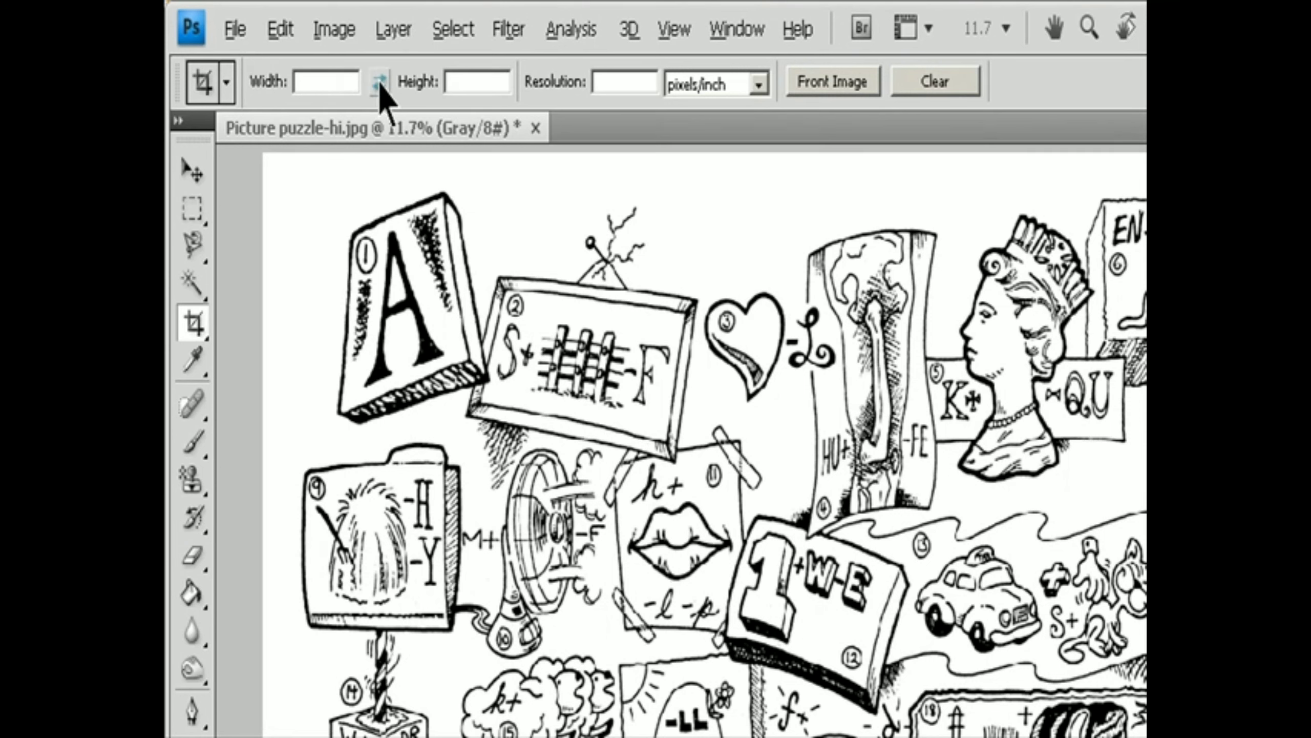
# Open the image Snow on branch-hi.jpg from the Lesson 04 folder.
pyautogui.click(236, 30)
pyautogui.click(170, 94)
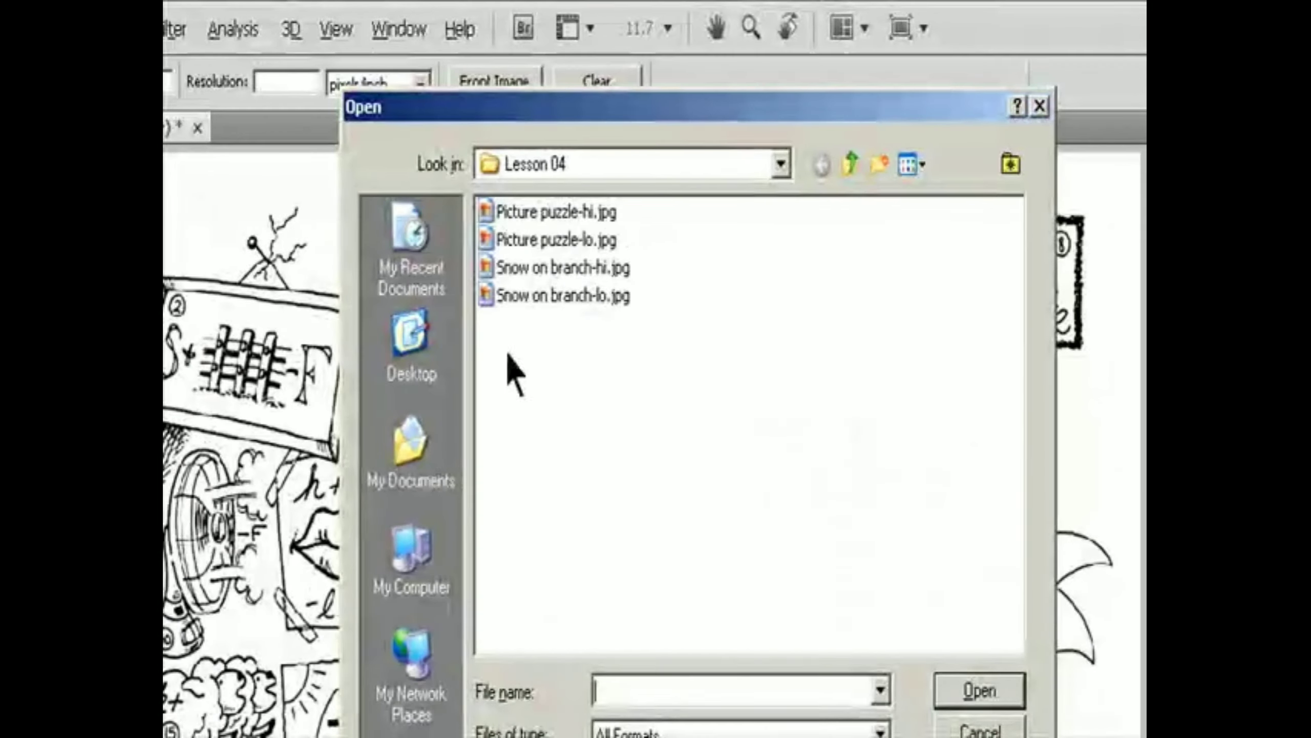
pyautogui.click(553, 268)
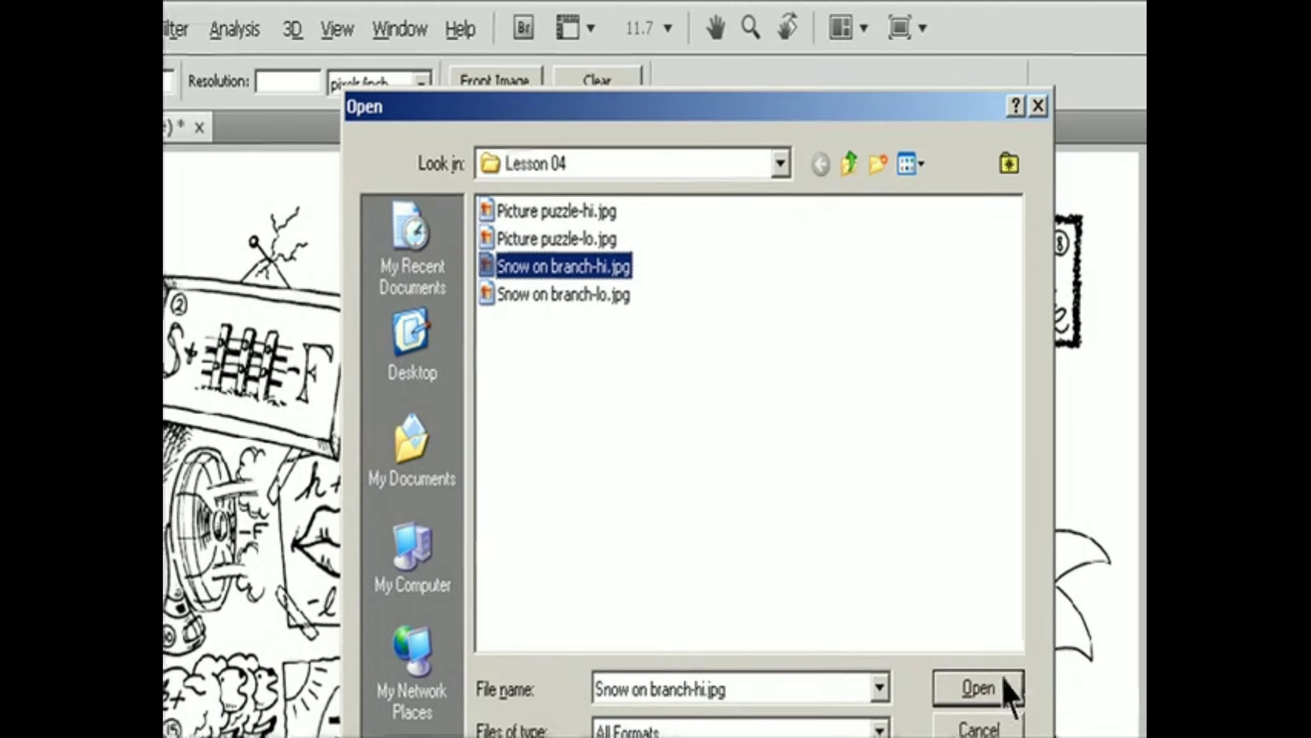
pyautogui.click(1003, 691)
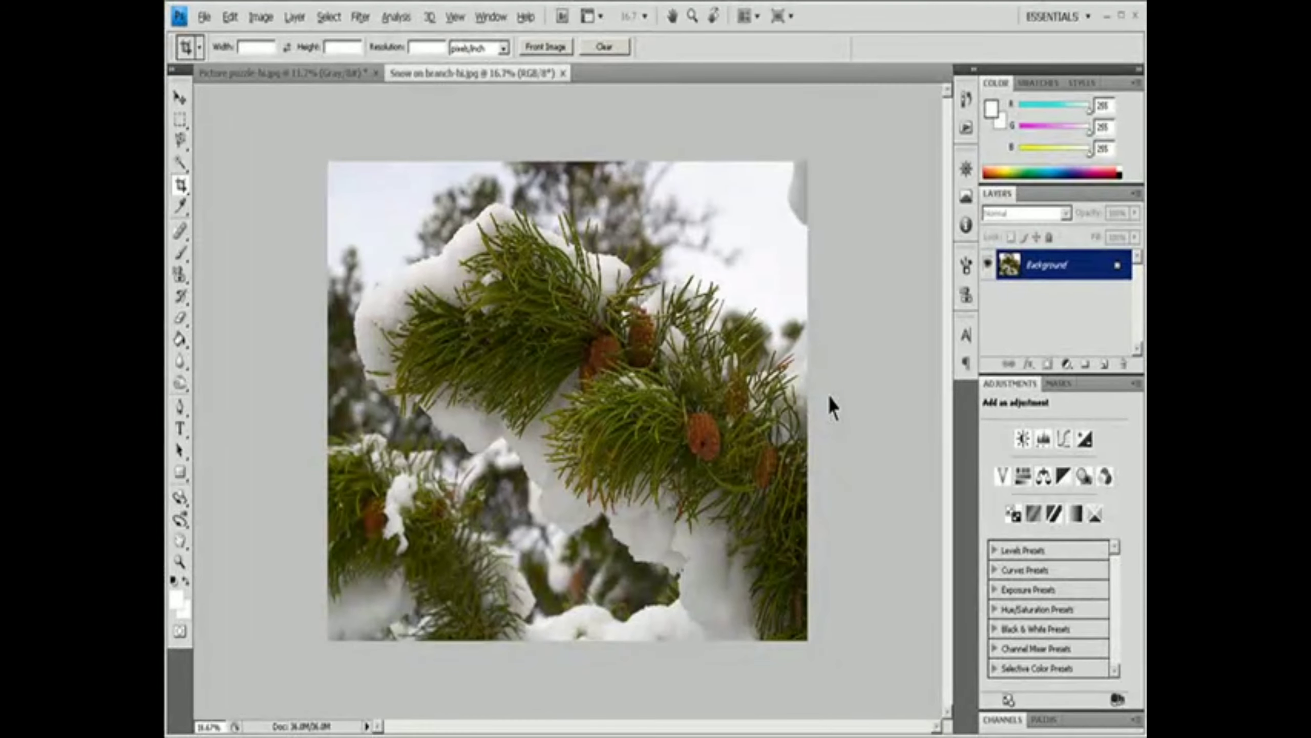
# Load the dimensions and resolution of Picture puzzle-hi.jpg as the crop size and draw a crop box over nearly the whole image.
pyautogui.click(321, 78)
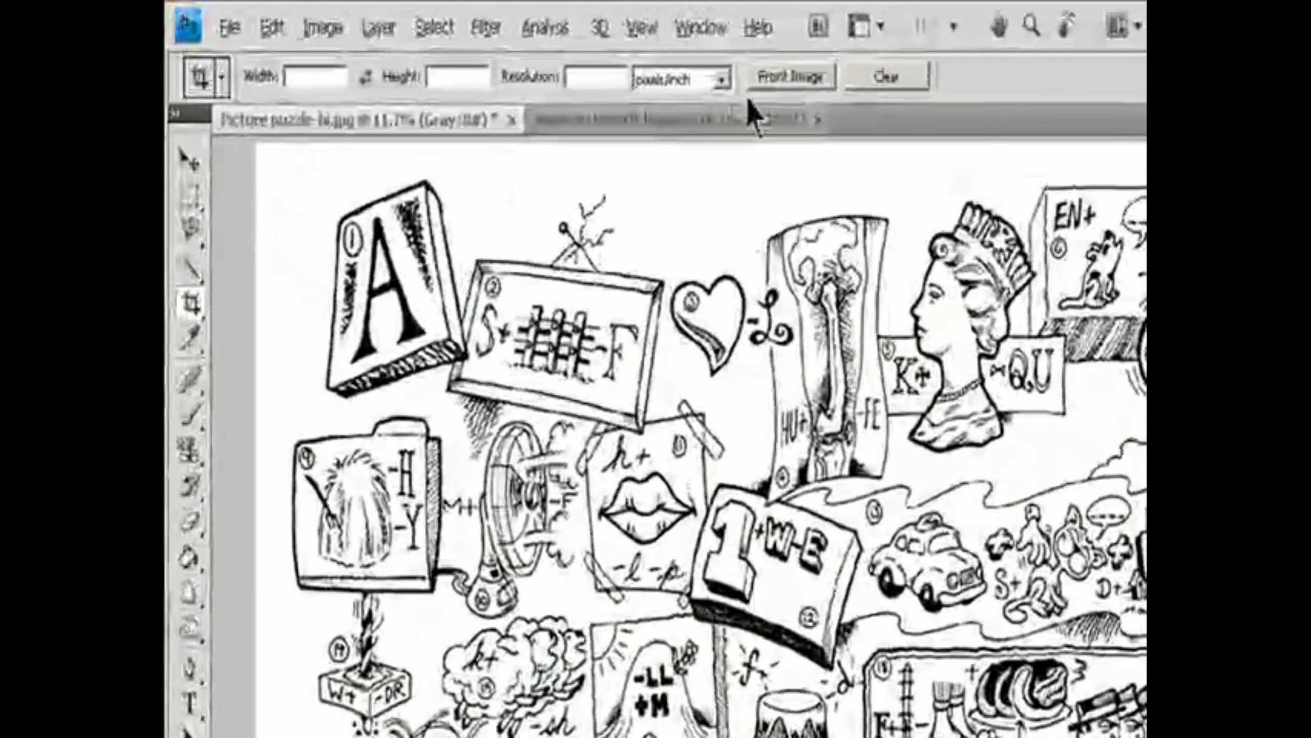
pyautogui.click(531, 48)
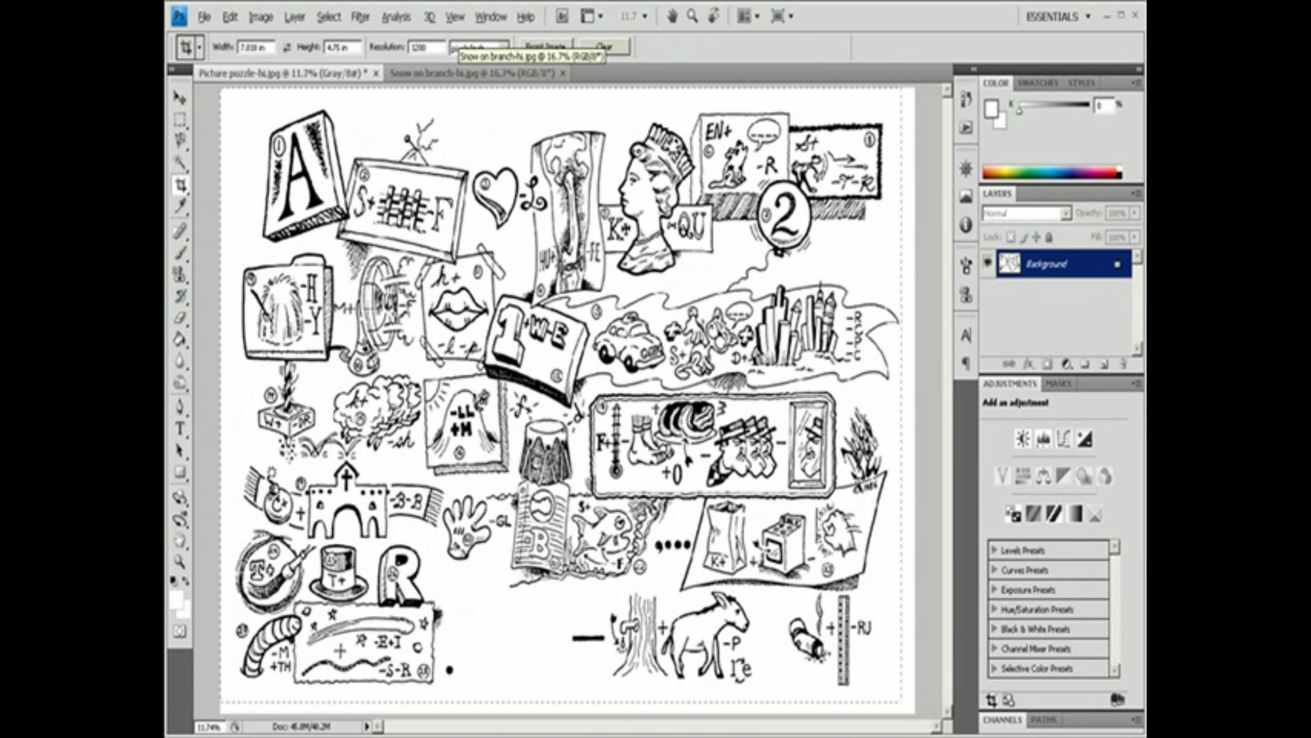
pyautogui.moveTo(991, 699); pyautogui.dragTo(990, 699)
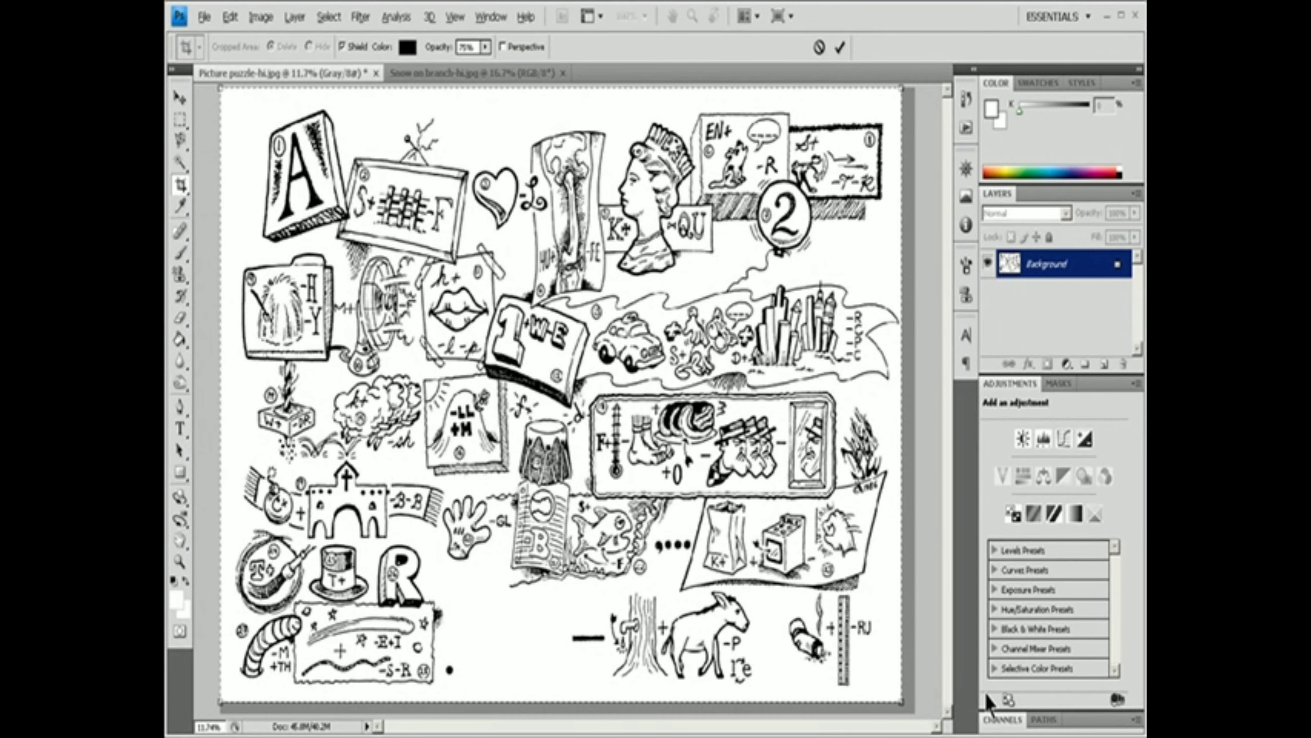
# Reposition and resize the crop box over the puzzle drawing and rotate it clockwise.
pyautogui.click(841, 51)
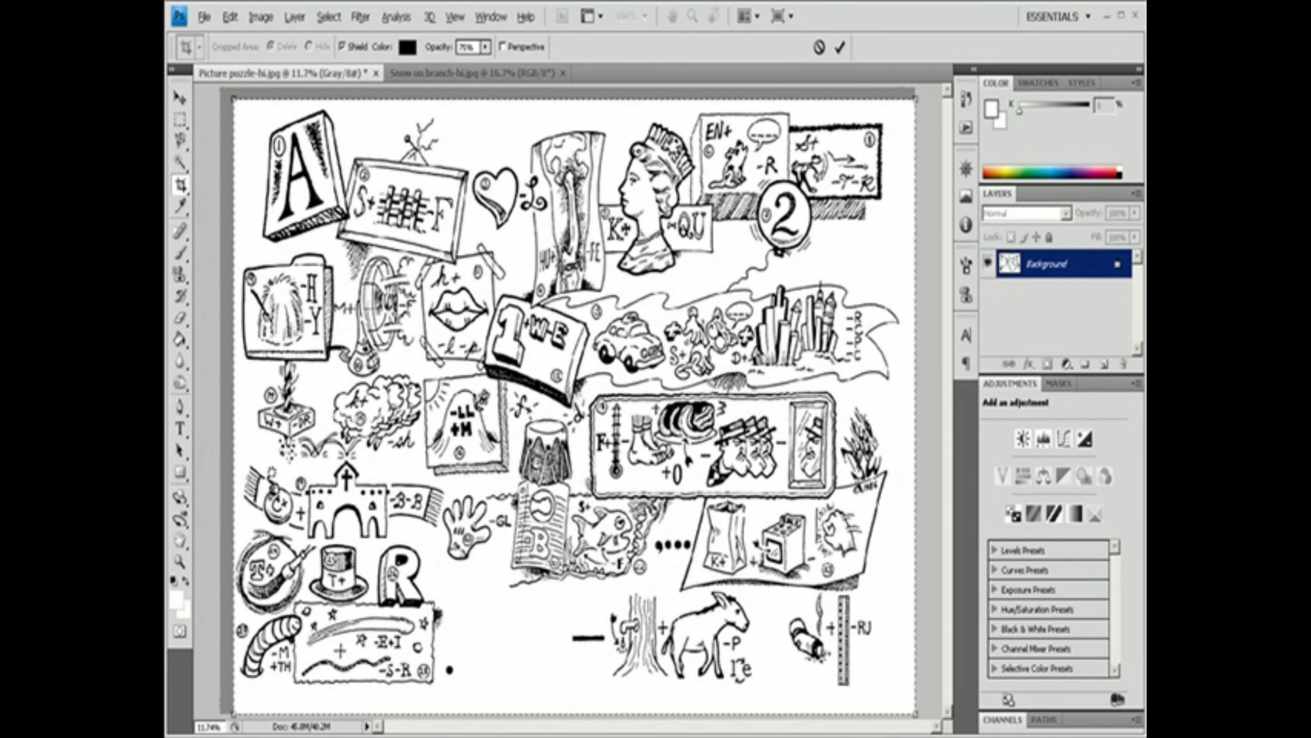
pyautogui.moveTo(571, 249); pyautogui.dragTo(559, 248)
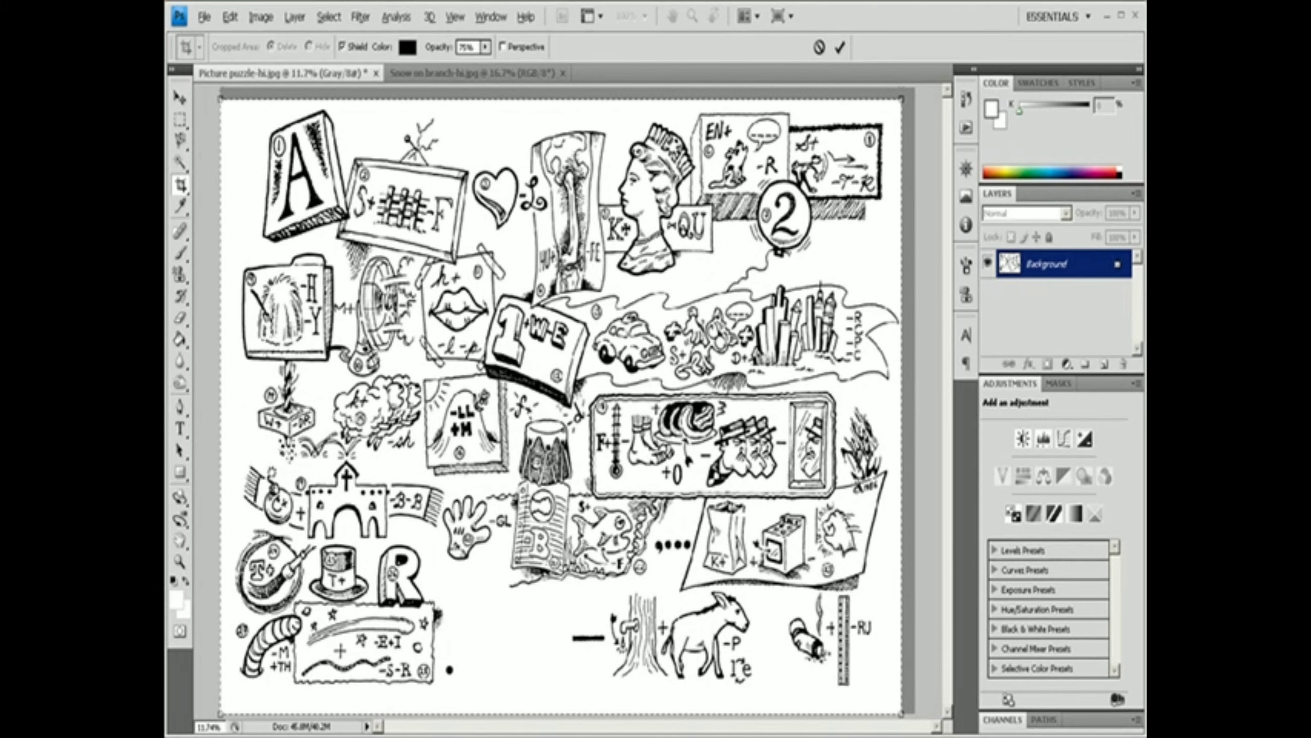
pyautogui.moveTo(561, 406); pyautogui.dragTo(561, 402)
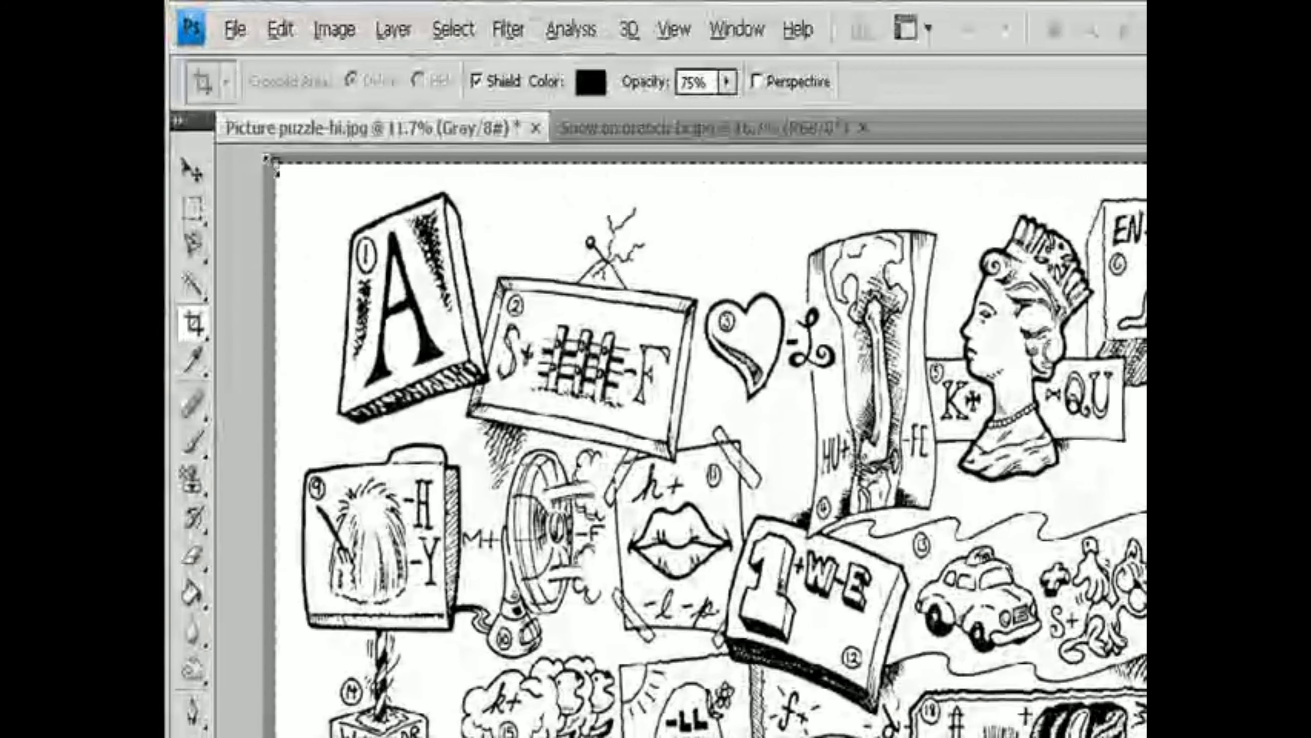
pyautogui.moveTo(270, 160); pyautogui.dragTo(257, 154)
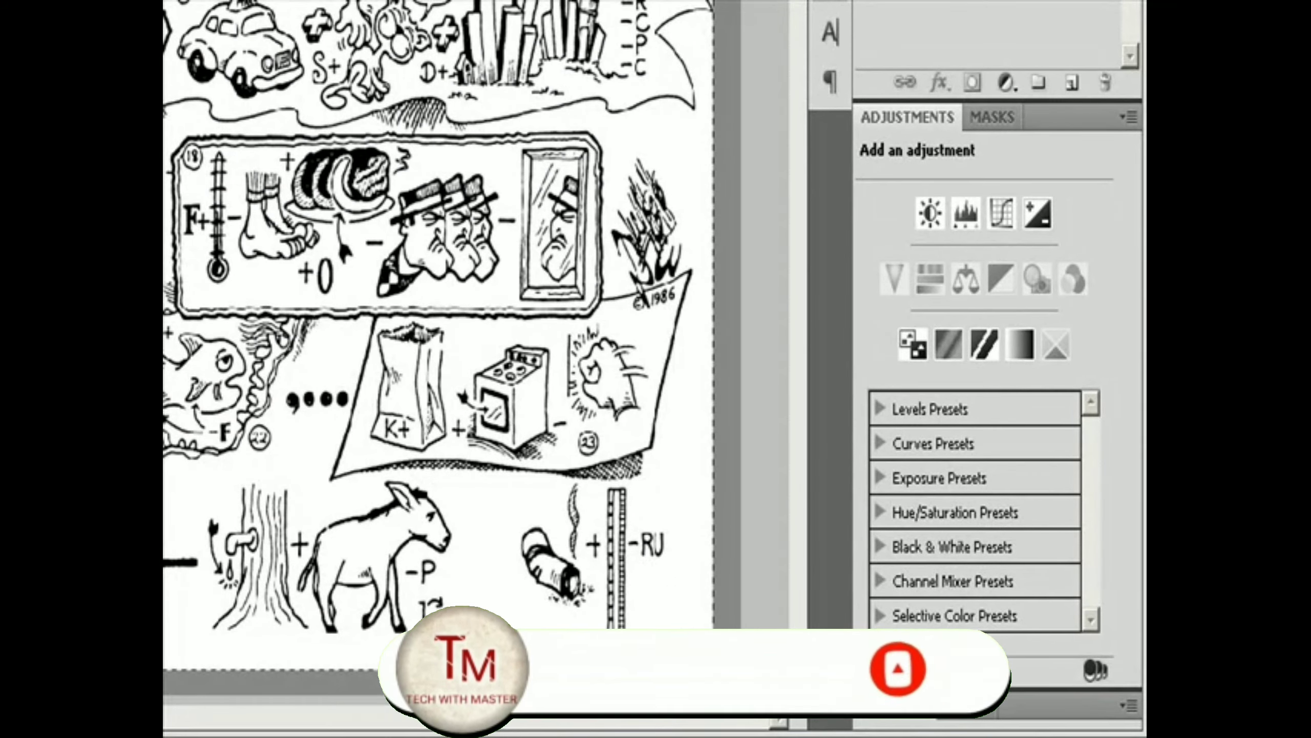
pyautogui.moveTo(750, 677); pyautogui.dragTo(679, 737)
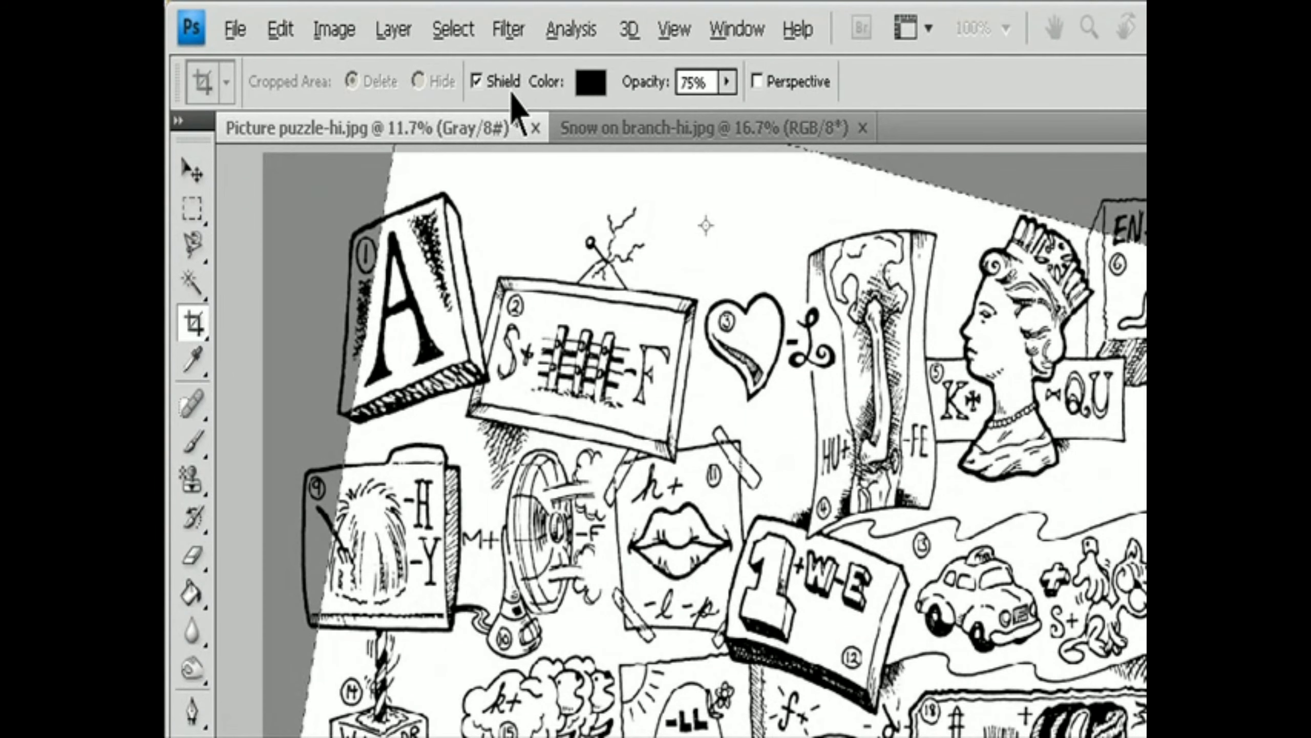
# Choose black as the crop shield color in the Color Picker.
pyautogui.click(589, 84)
pyautogui.moveTo(1085, 351); pyautogui.dragTo(984, 256)
pyautogui.moveTo(434, 257); pyautogui.dragTo(732, 654)
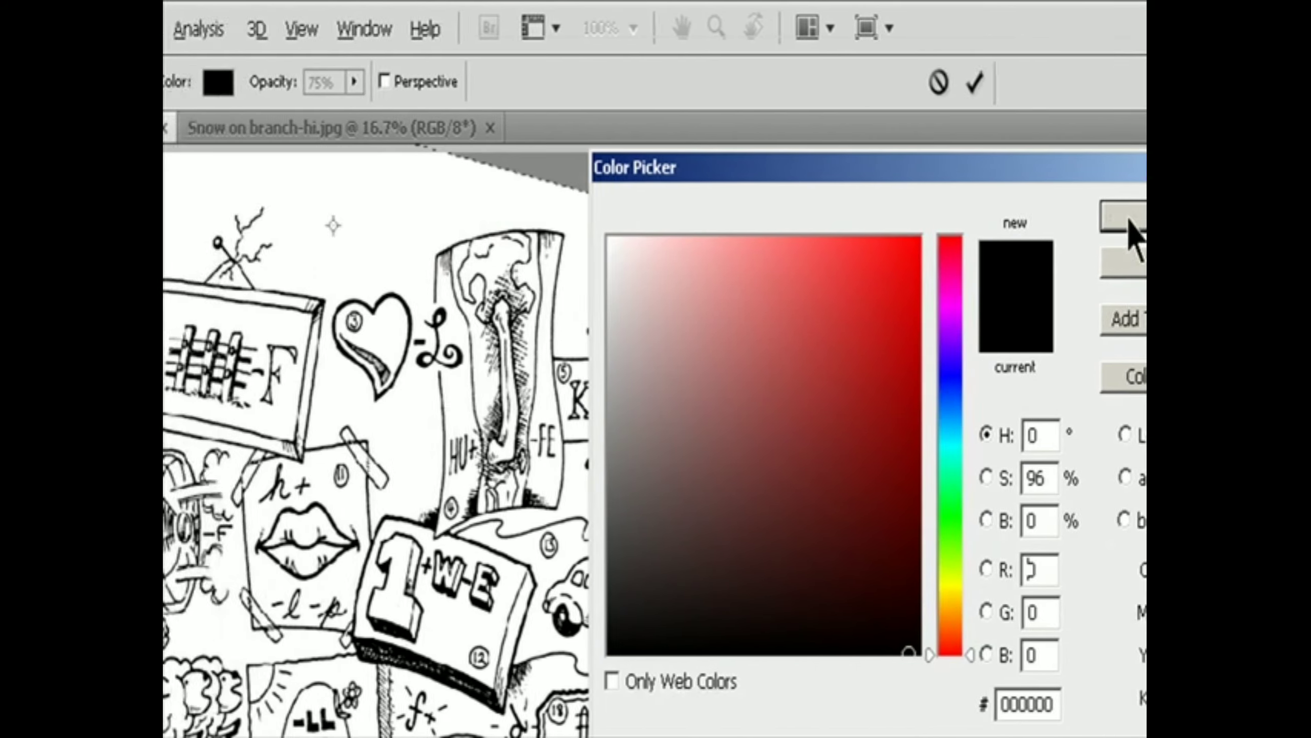
pyautogui.click(964, 225)
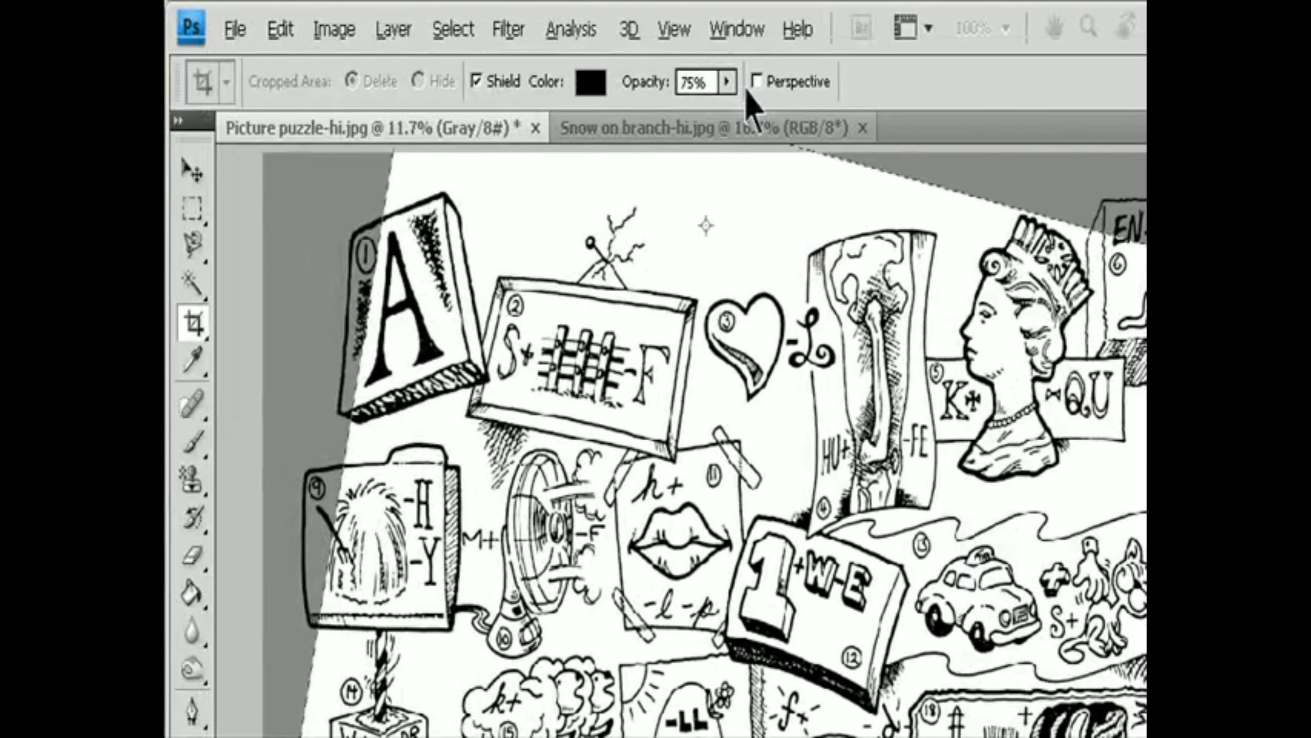
# Raise the crop shield opacity to 93% and cancel the current crop.
pyautogui.click(728, 81)
pyautogui.moveTo(727, 111); pyautogui.dragTo(751, 124)
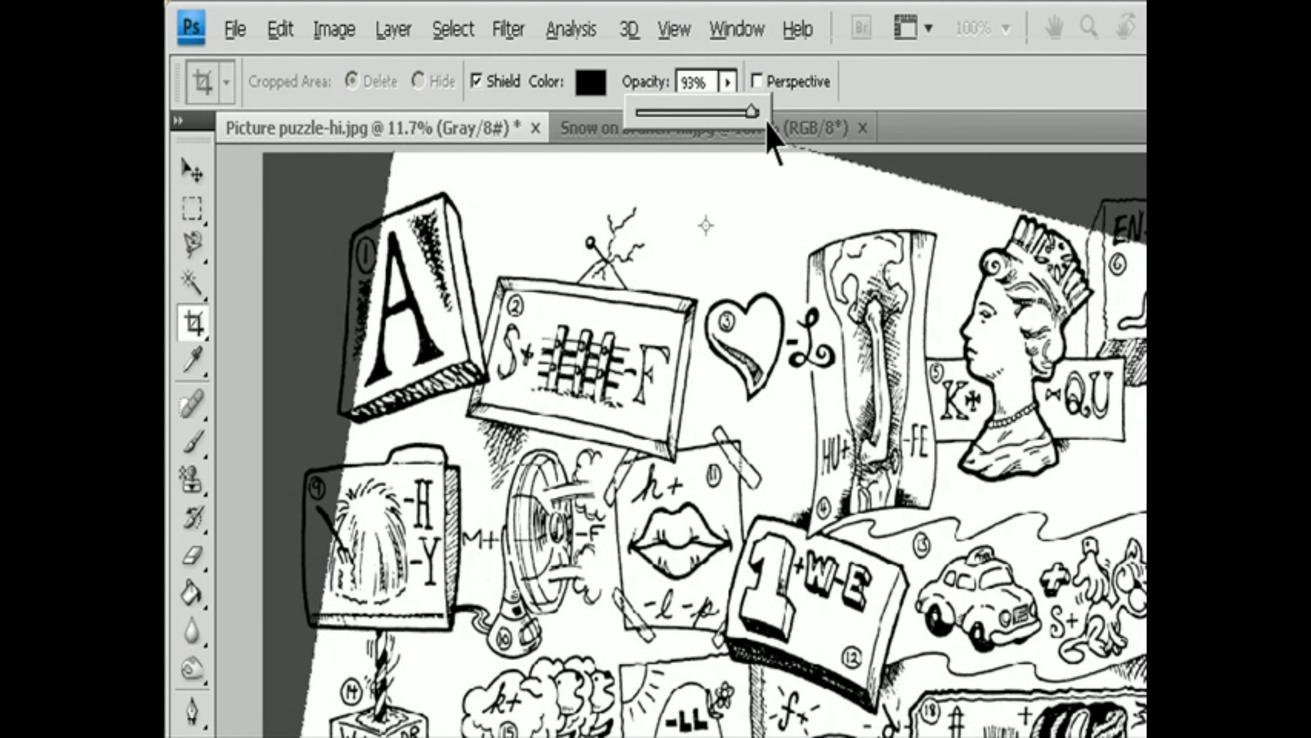
pyautogui.press('Escape')
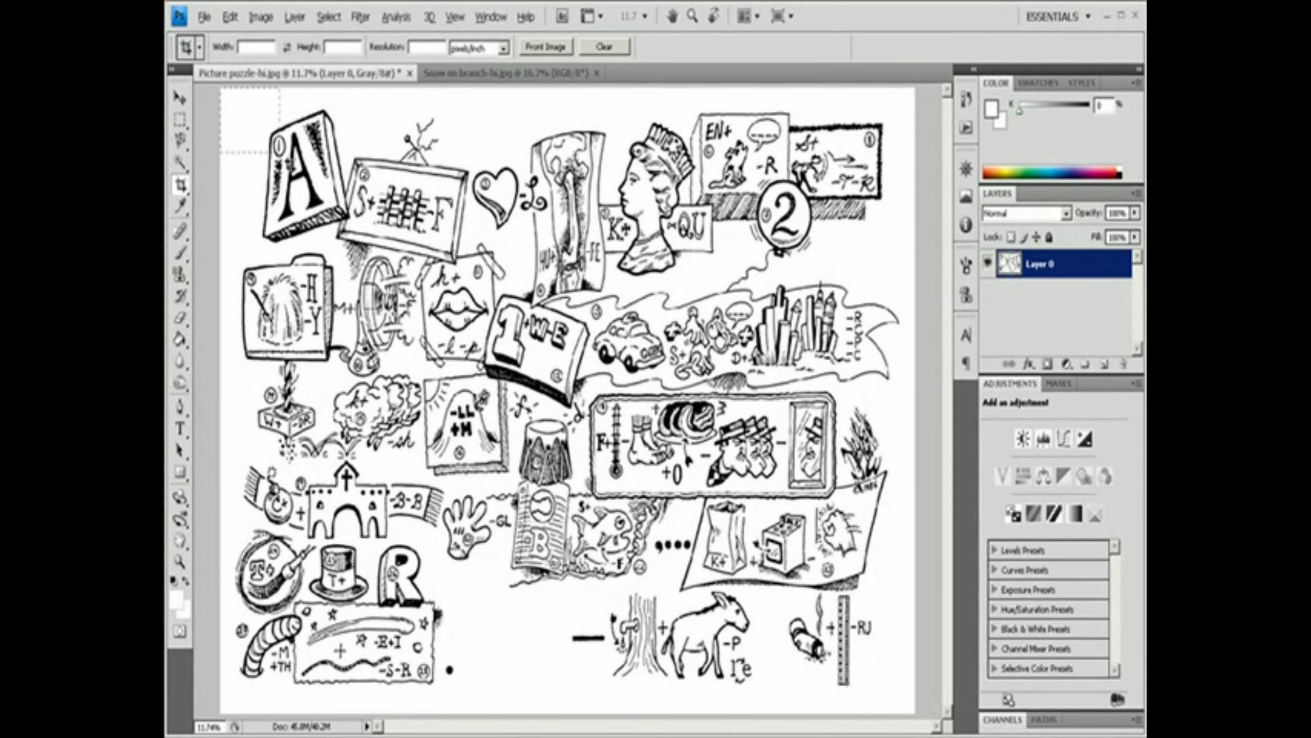
# Crop Layer 0 slightly inside the image's lower-right corner, with the cropped area hidden instead of deleted.
pyautogui.hotkey('ctrl', 'a')
pyautogui.moveTo(915, 714)
pyautogui.mouseDown()
pyautogui.moveTo(904, 674)
pyautogui.moveTo(904, 703)
pyautogui.mouseUp()
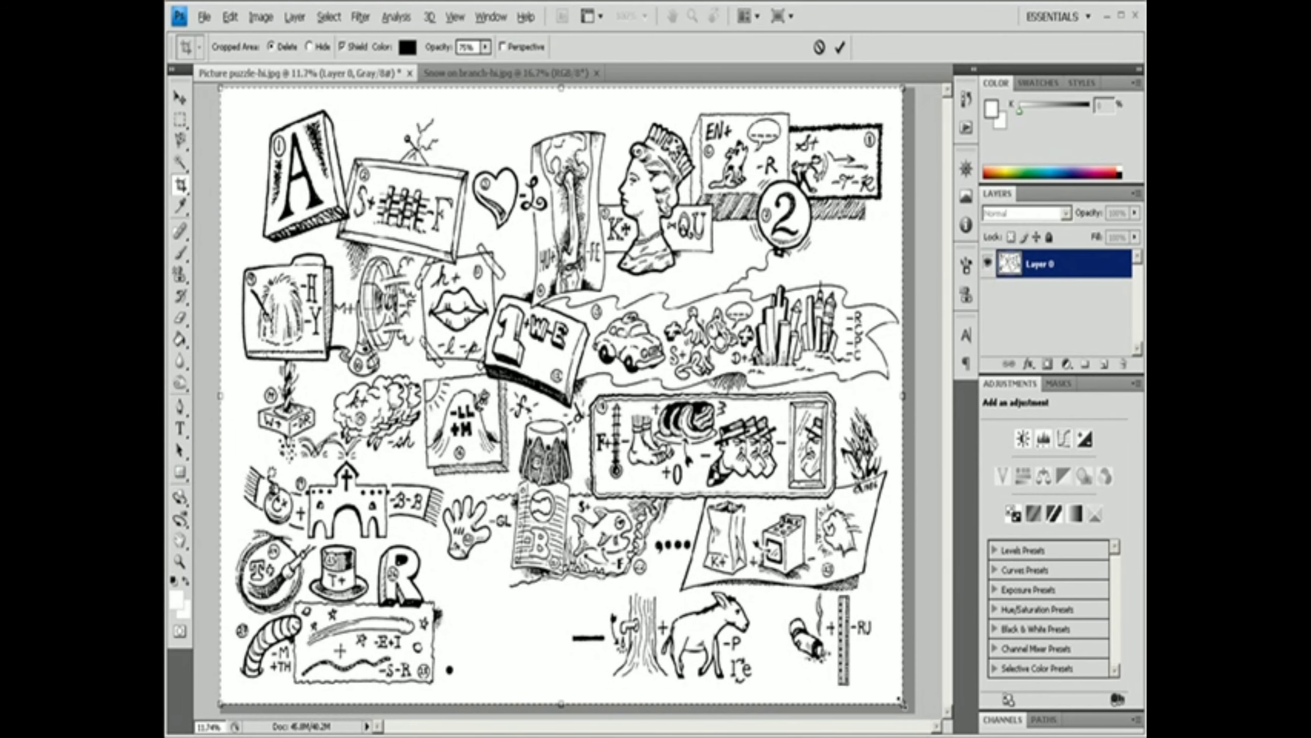
pyautogui.click(309, 47)
pyautogui.click(840, 48)
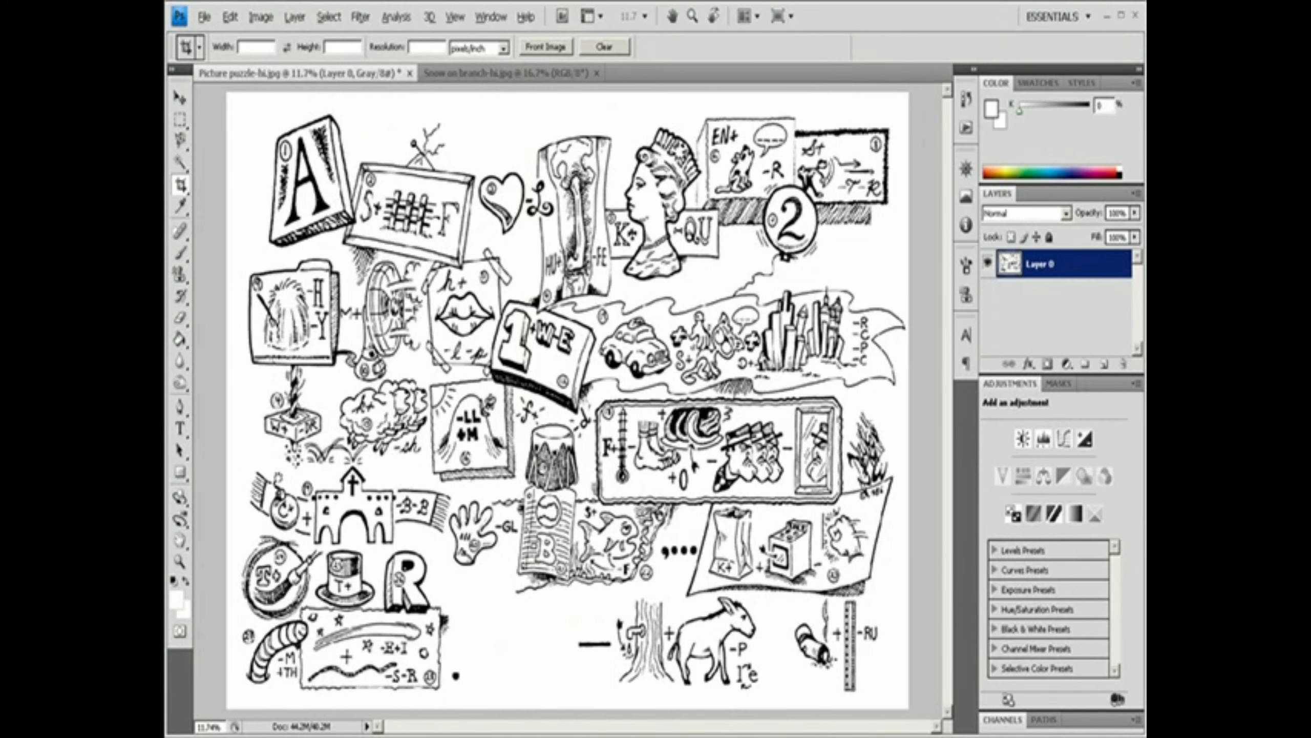
# Undo the last crop and commit the new crop box around the puzzle drawing.
pyautogui.hotkey('ctrl', 'z')
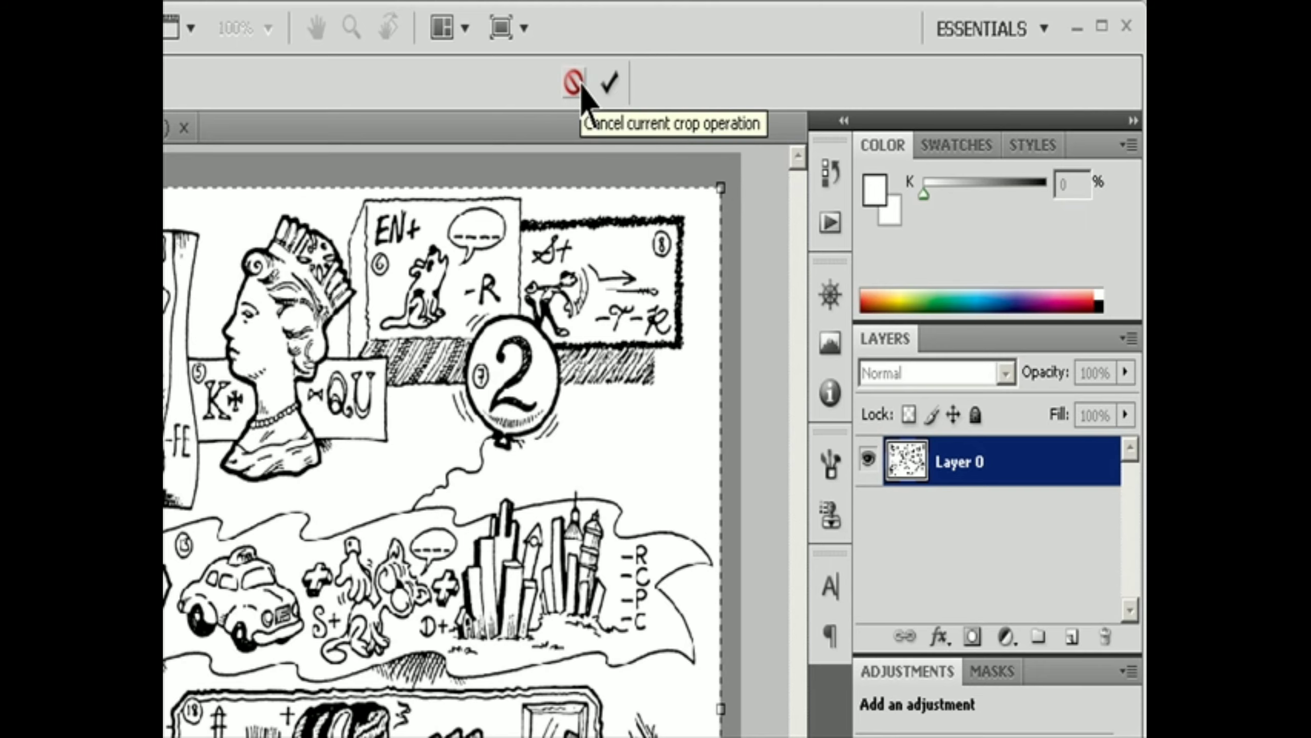
pyautogui.click(611, 81)
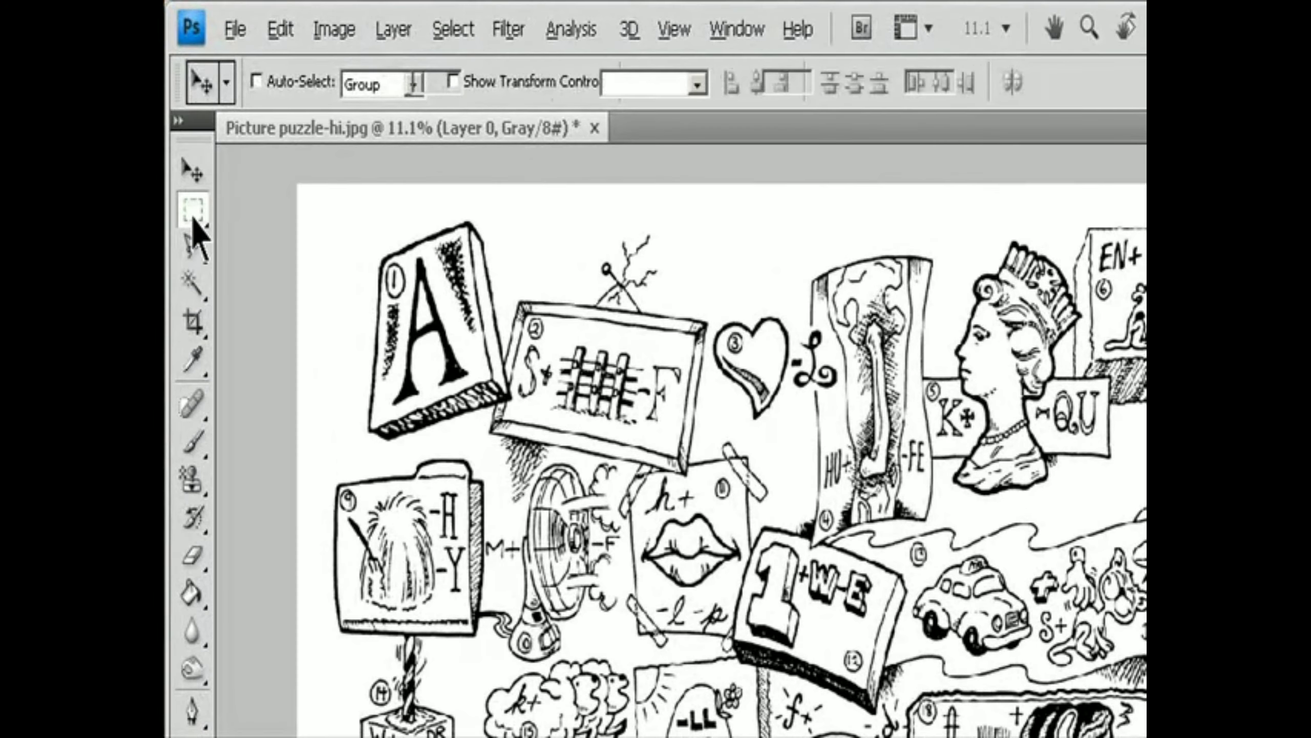
# Select the whole image with the Rectangular Marquee tool, crop it to the selection, and deselect.
pyautogui.click(193, 217)
pyautogui.moveTo(630, 455); pyautogui.dragTo(889, 697)
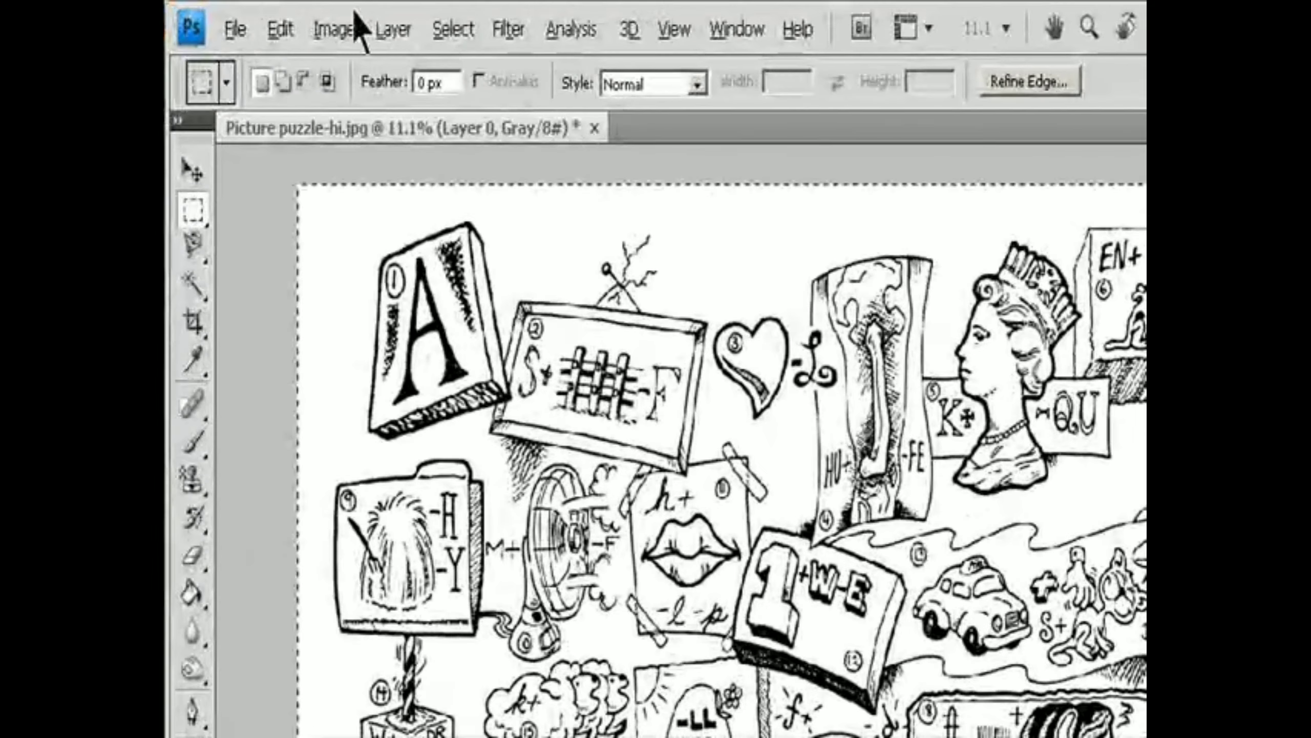
pyautogui.click(261, 16)
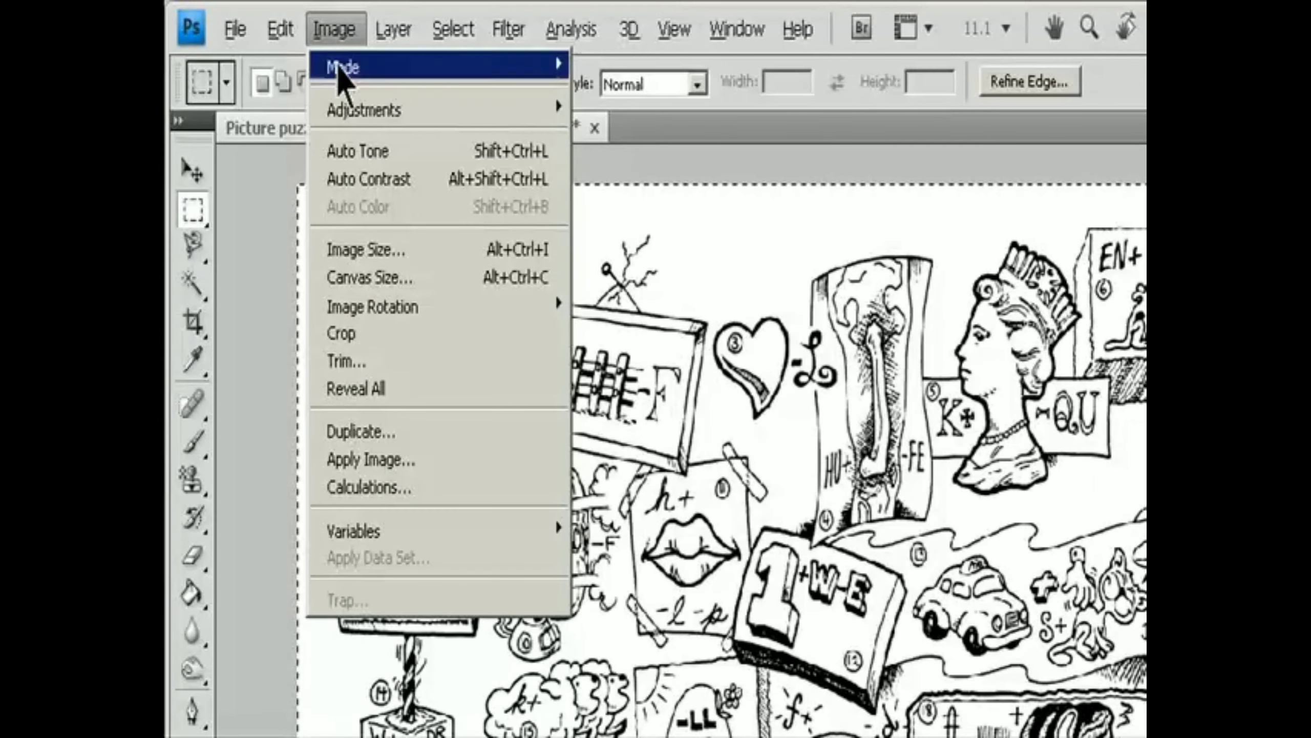
pyautogui.click(395, 332)
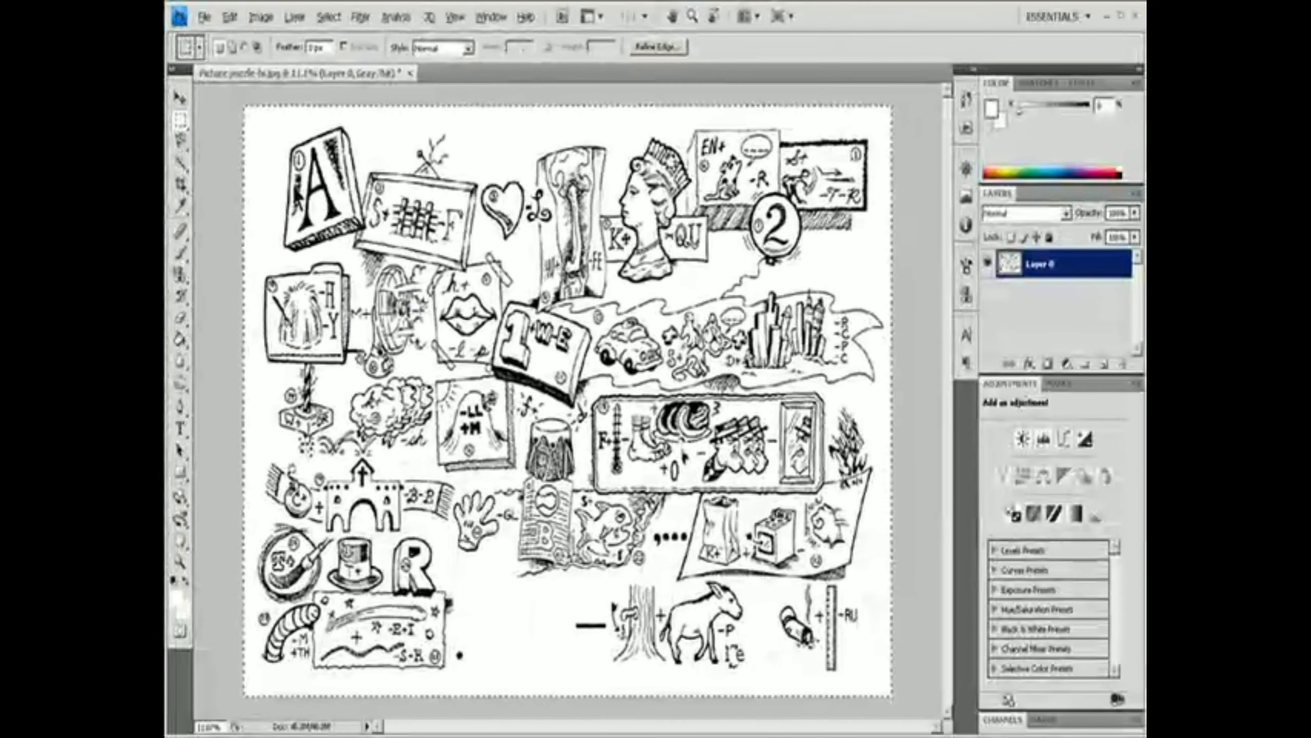
pyautogui.hotkey('ctrl', 'd')
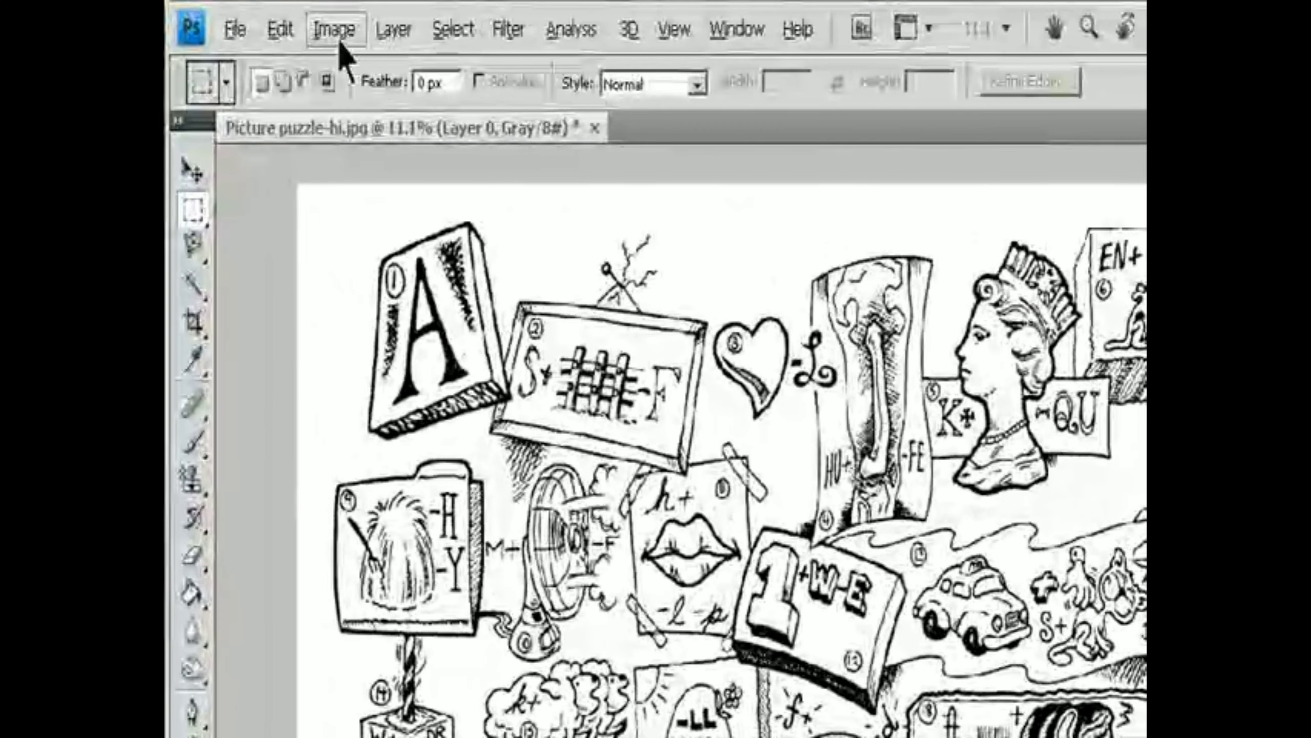
# Set up a Trim based on the bottom right pixel color, trimming away the top, bottom, left and right.
pyautogui.click(261, 17)
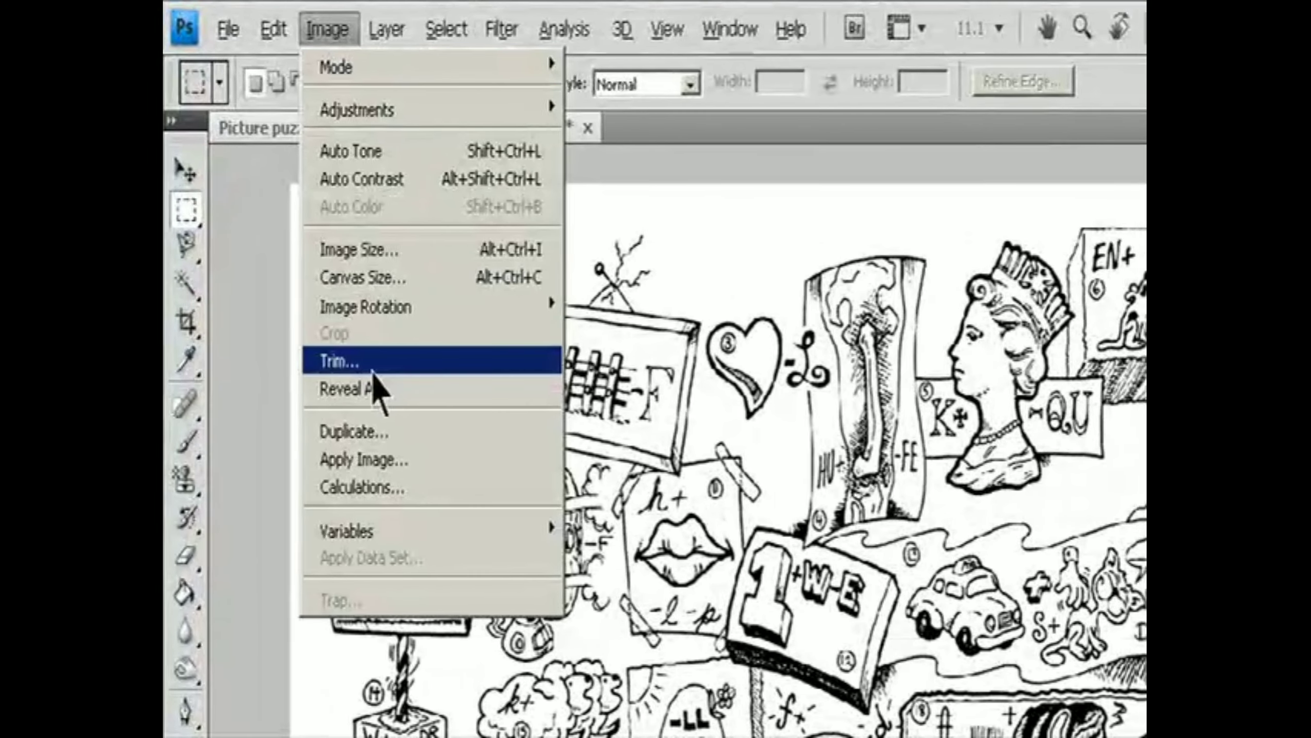
pyautogui.click(346, 361)
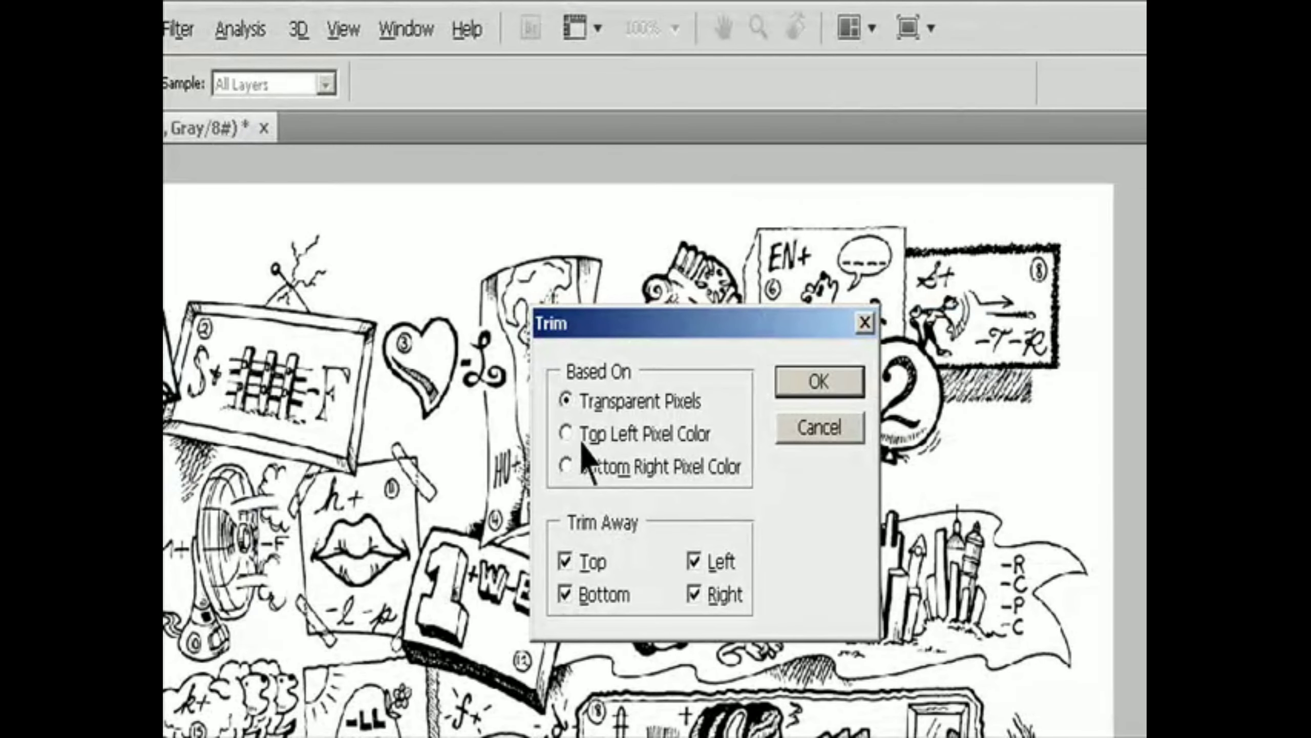
pyautogui.click(589, 437)
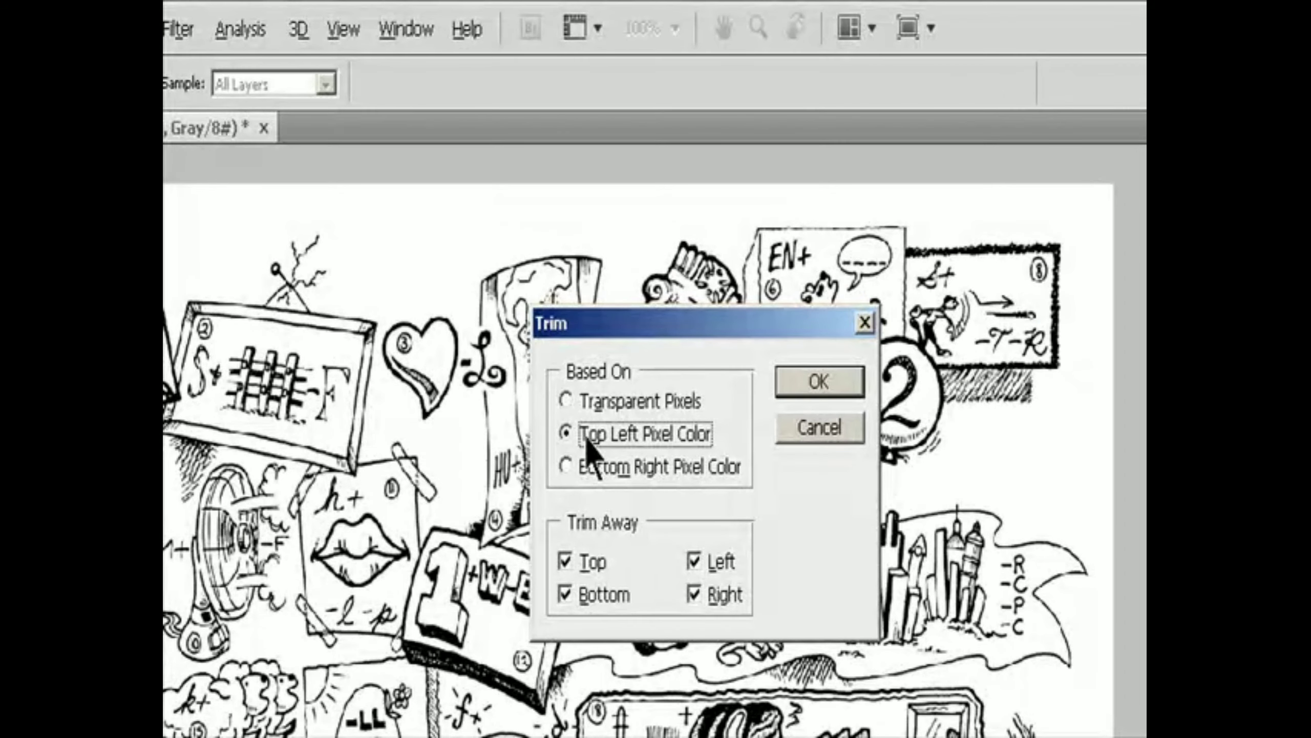
pyautogui.click(596, 468)
pyautogui.click(584, 564)
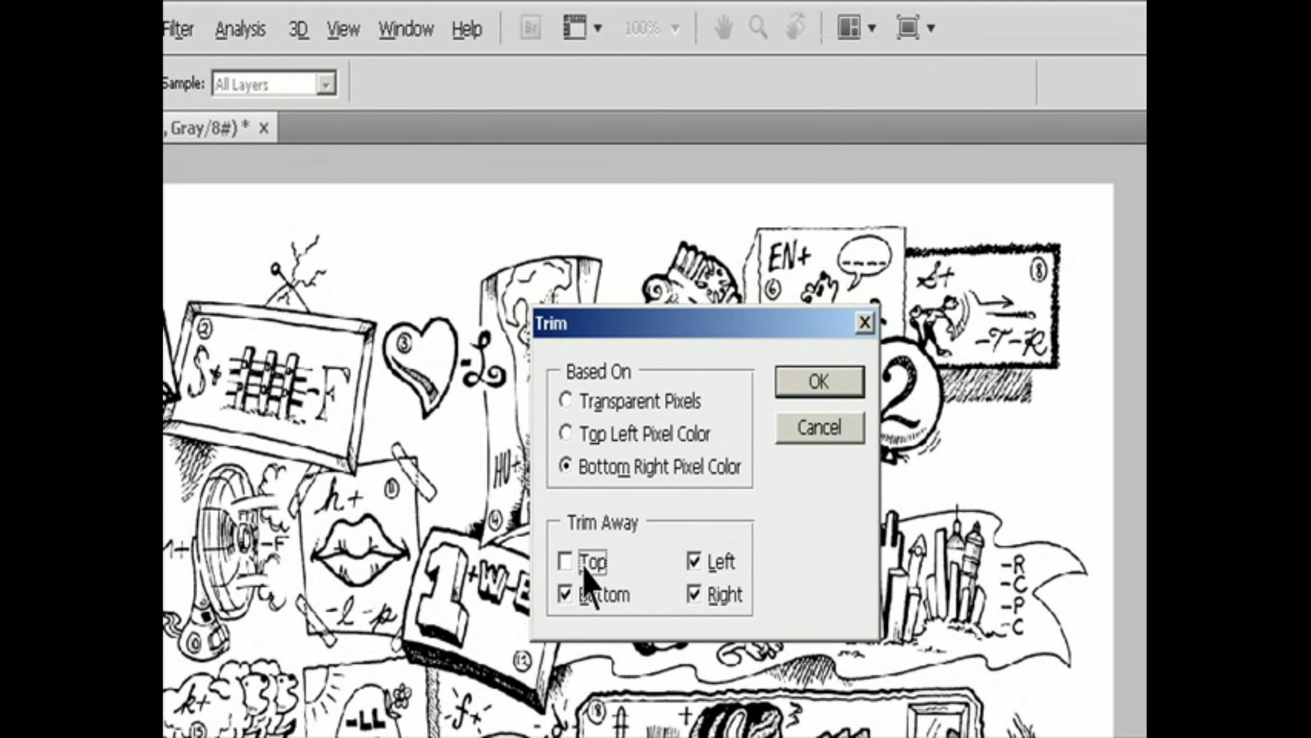
pyautogui.click(584, 592)
pyautogui.click(576, 568)
pyautogui.click(579, 597)
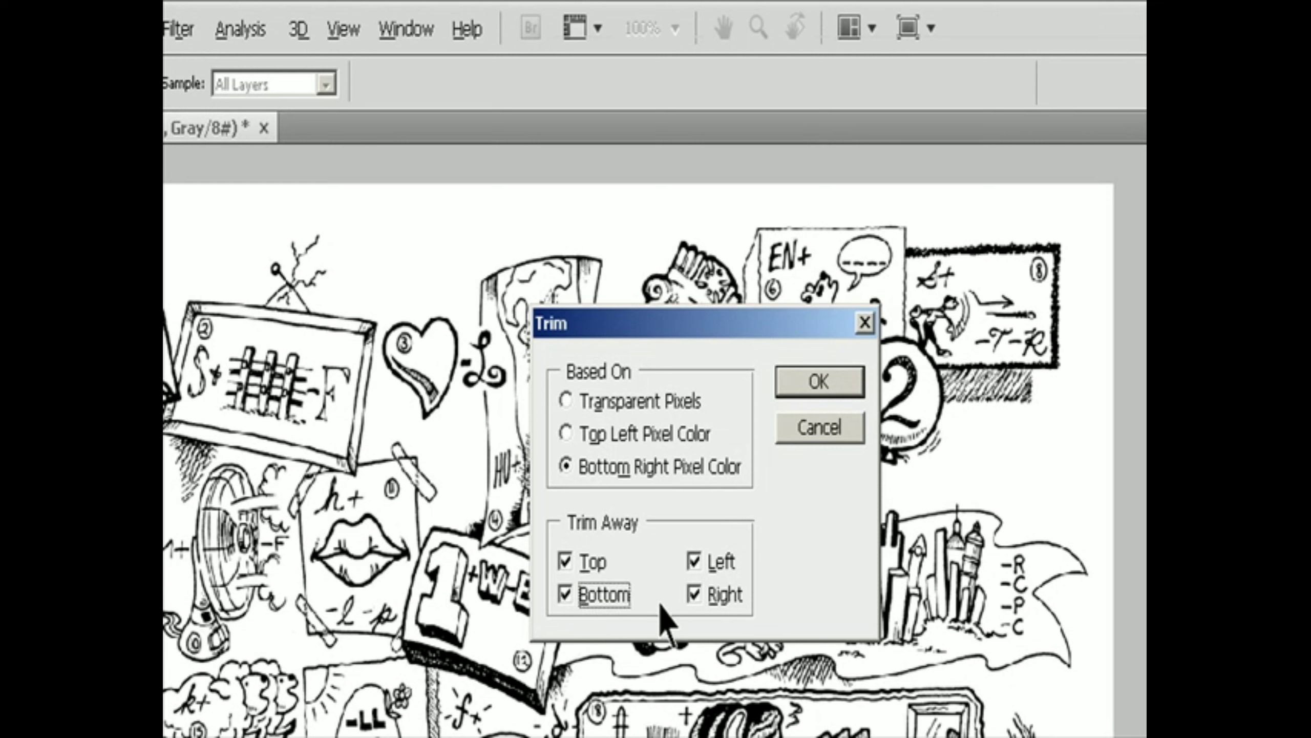